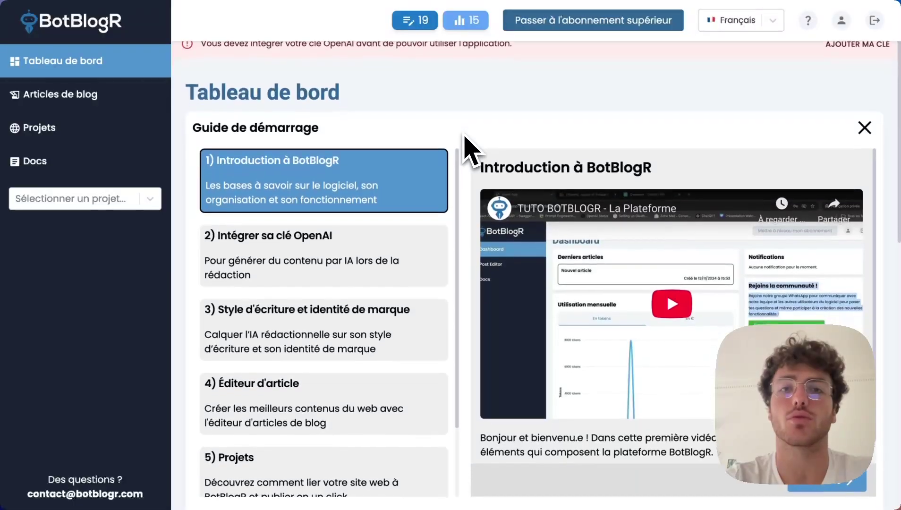
# - Read the dashboard notice about integrating the OpenAI key
pyautogui.scroll(1, 463, 134)
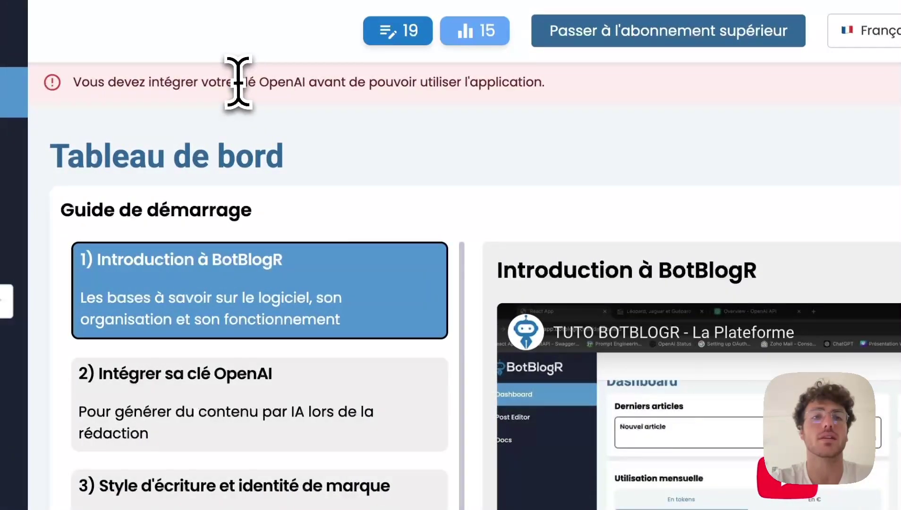
pyautogui.moveTo(239, 83); pyautogui.dragTo(334, 83)
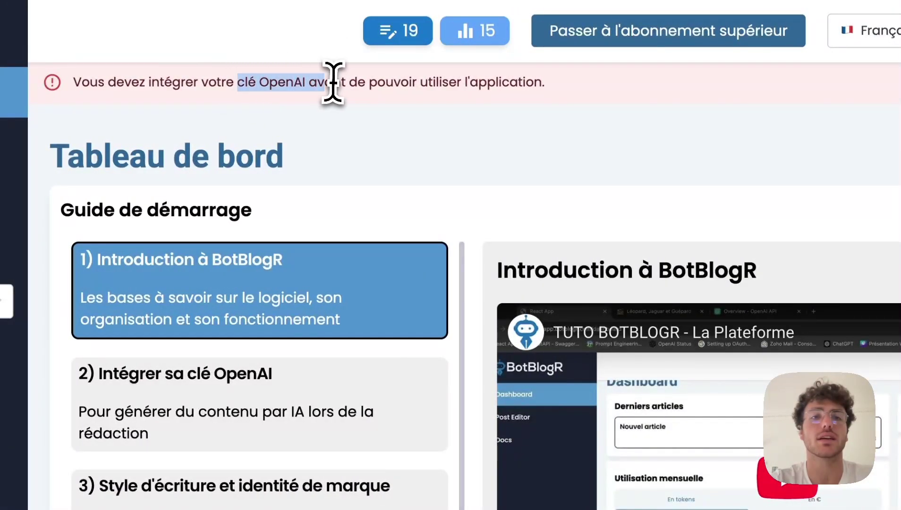
pyautogui.click(423, 81)
# - Open the writing style section of the account's generation variables and examine its OpenAI requirement
pyautogui.click(811, 33)
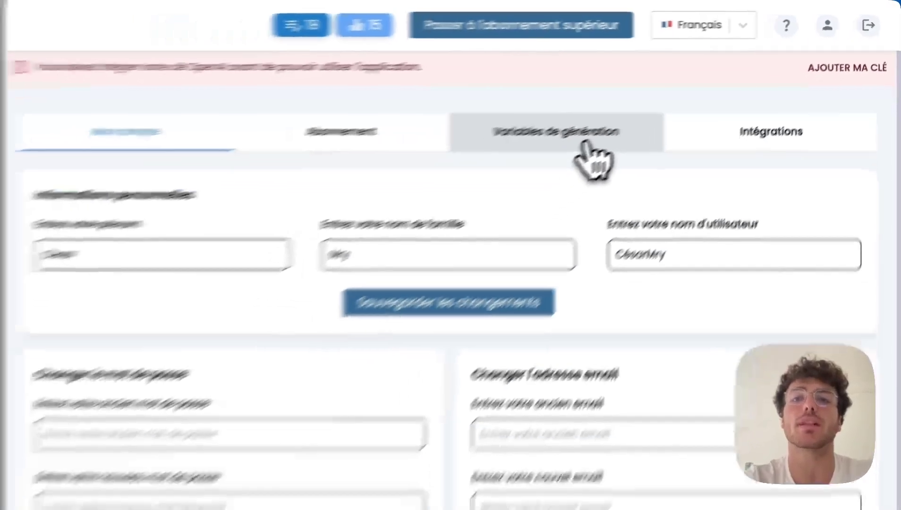
pyautogui.click(513, 172)
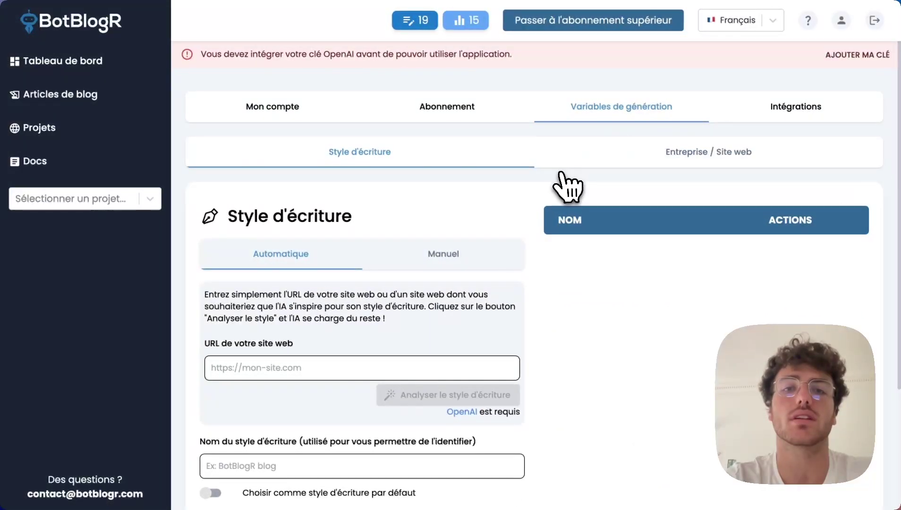
pyautogui.scroll(-1, 495, 293)
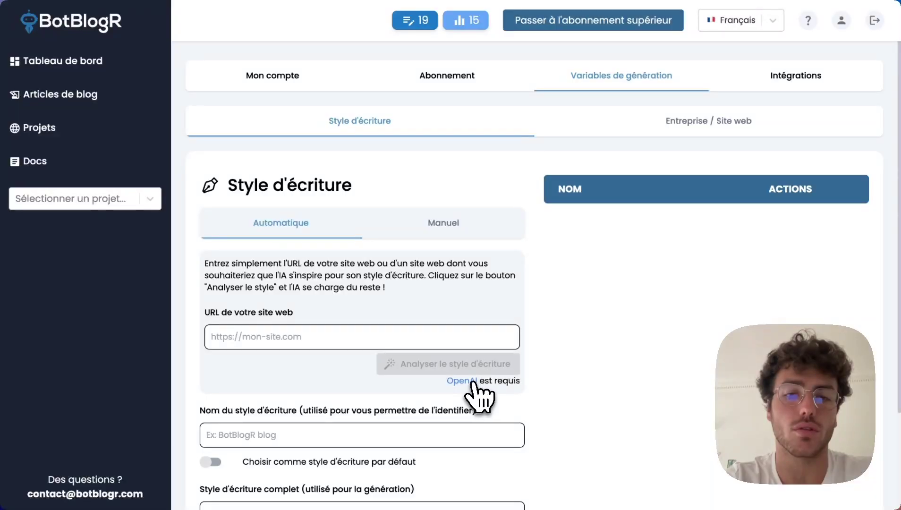
pyautogui.scroll(1, 489, 325)
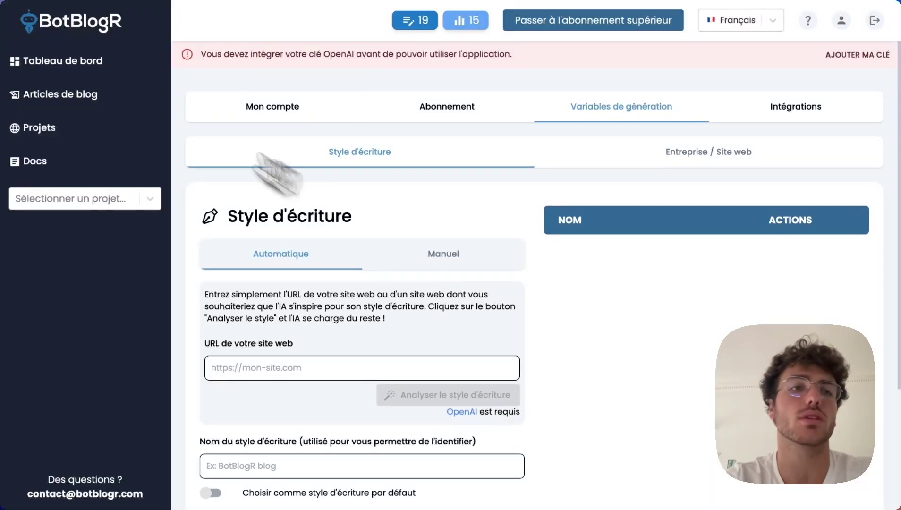
# - Return to the dashboard and review the available tokens and the monthly usage chart, switching the chart to euros
pyautogui.click(122, 70)
pyautogui.scroll(-3, 359, 203)
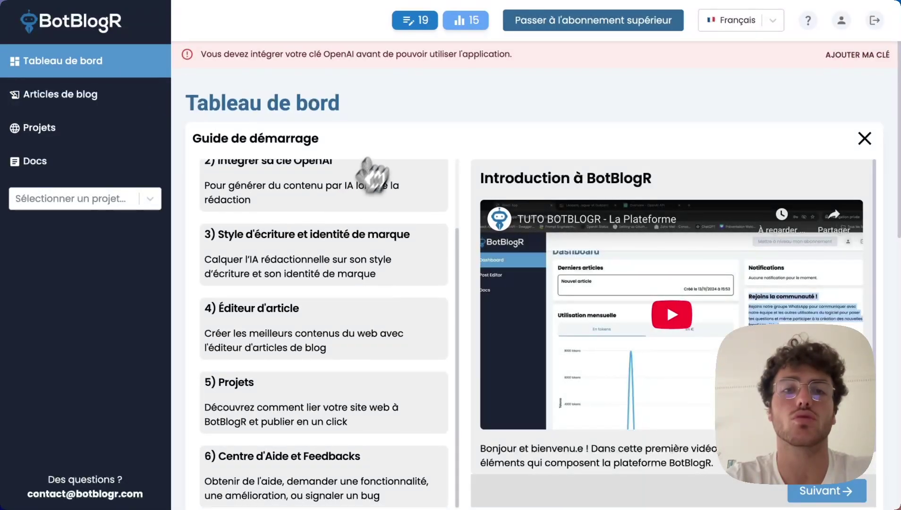
pyautogui.scroll(-10, 378, 176)
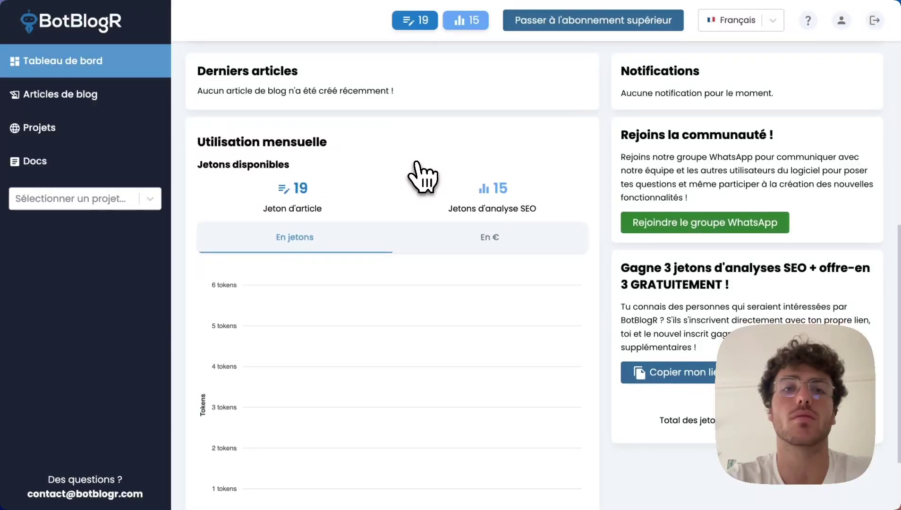
pyautogui.scroll(-1, 442, 178)
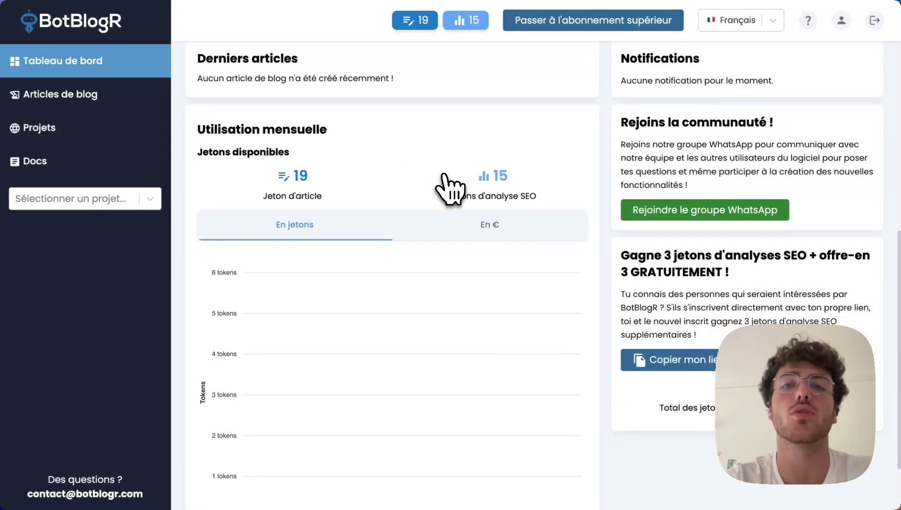
pyautogui.scroll(-2, 472, 177)
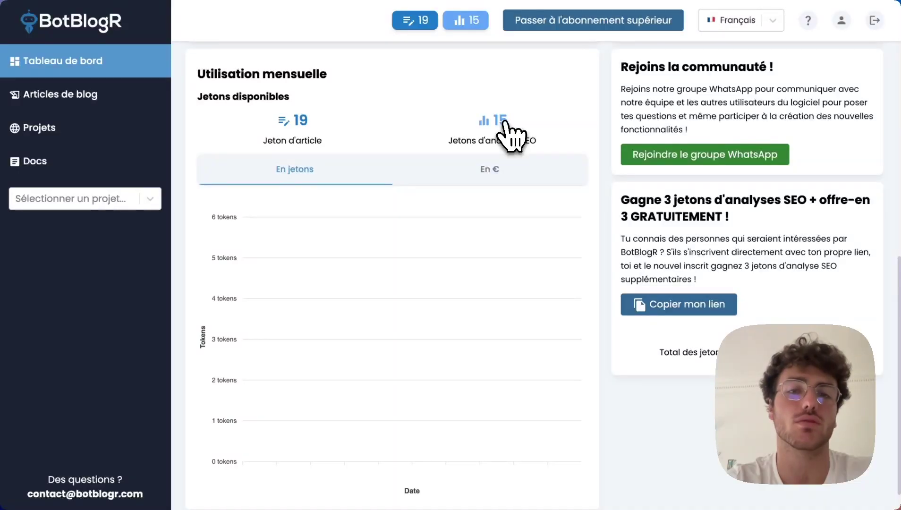
pyautogui.click(467, 179)
pyautogui.scroll(-1, 453, 189)
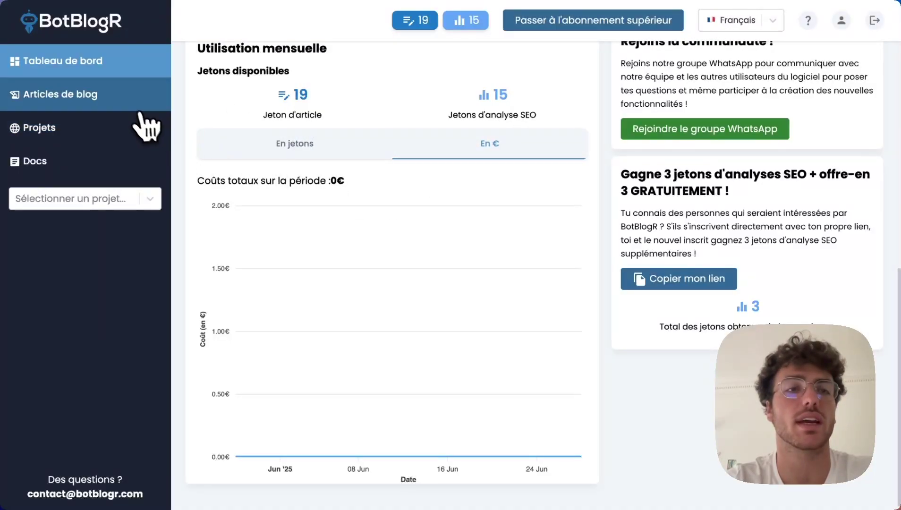
# - Open the "Intégrer sa clé OpenAI" lesson in the getting-started guide and follow its link to the OpenAI Platform
pyautogui.scroll(3, 378, 115)
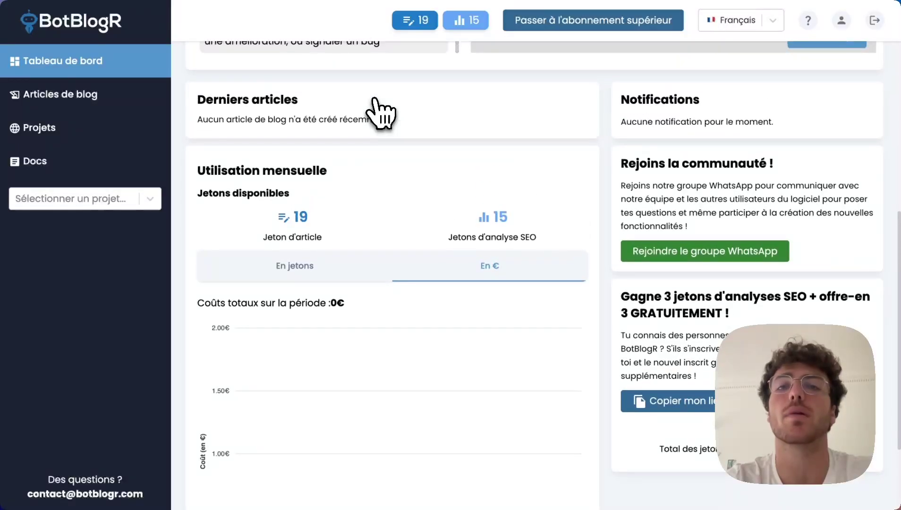
pyautogui.scroll(2, 401, 157)
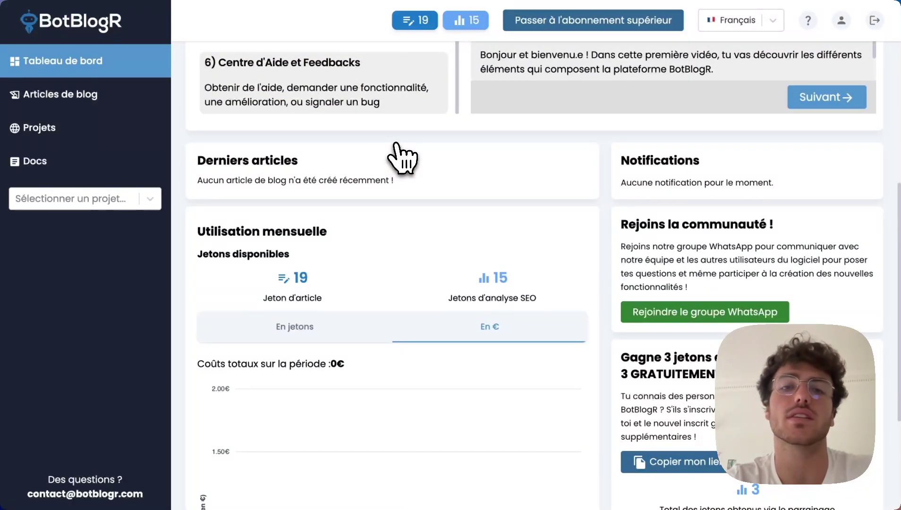
pyautogui.scroll(10, 418, 185)
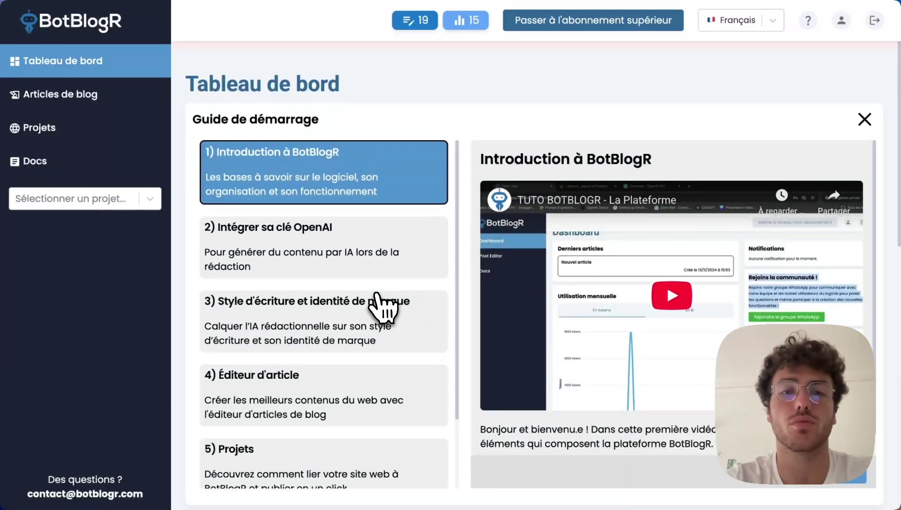
pyautogui.scroll(-2, 442, 267)
pyautogui.scroll(2, 442, 267)
pyautogui.scroll(-1, 532, 139)
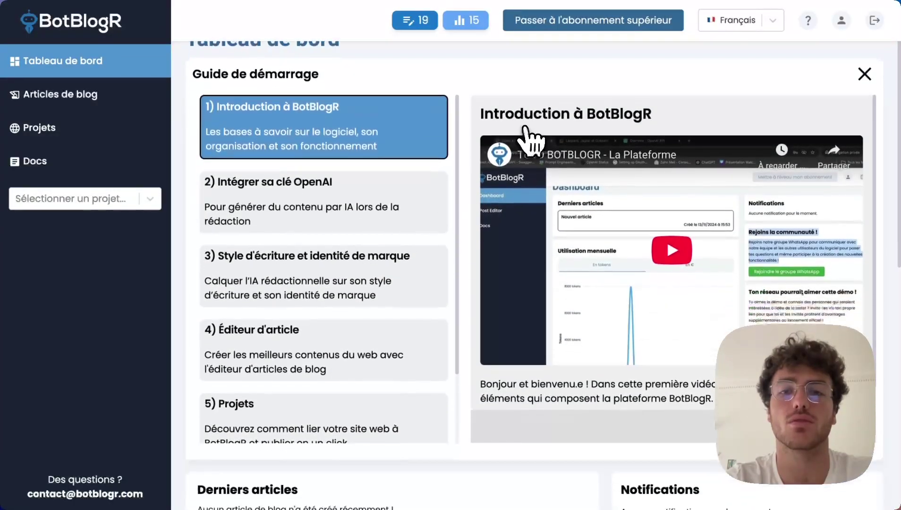
pyautogui.click(238, 208)
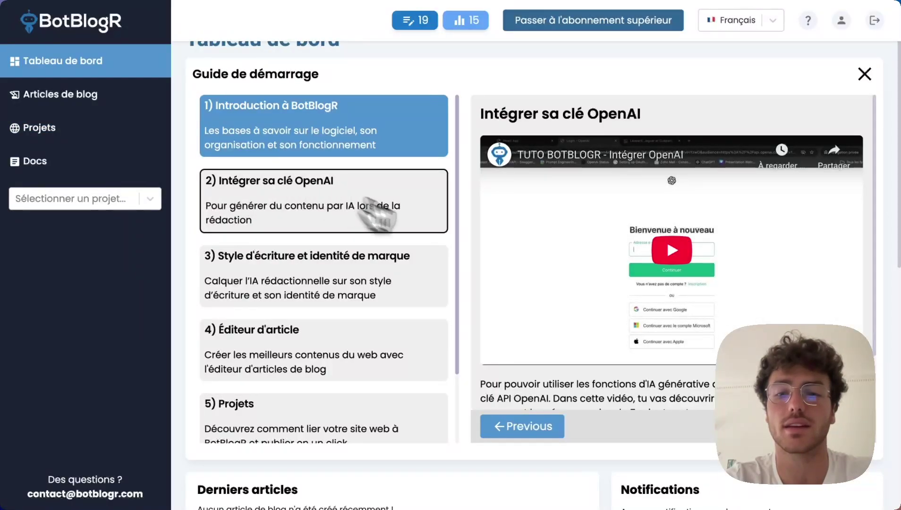
pyautogui.scroll(-3, 605, 383)
pyautogui.click(550, 401)
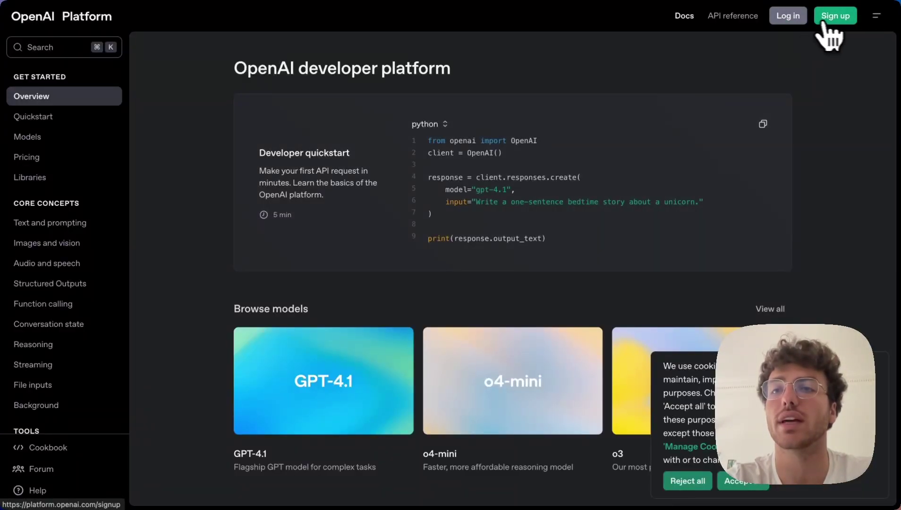
# - Log in to the OpenAI Platform and check the credit balance in the organization's billing settings
pyautogui.click(786, 18)
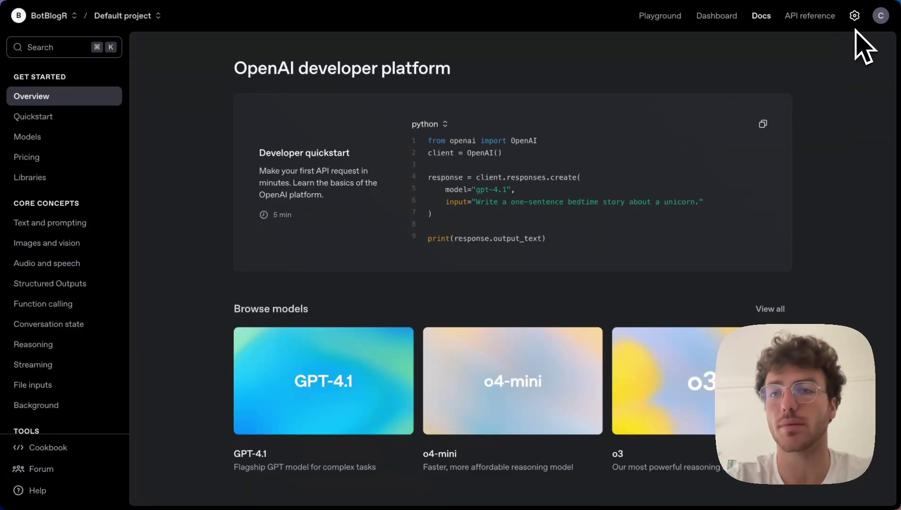
pyautogui.click(855, 17)
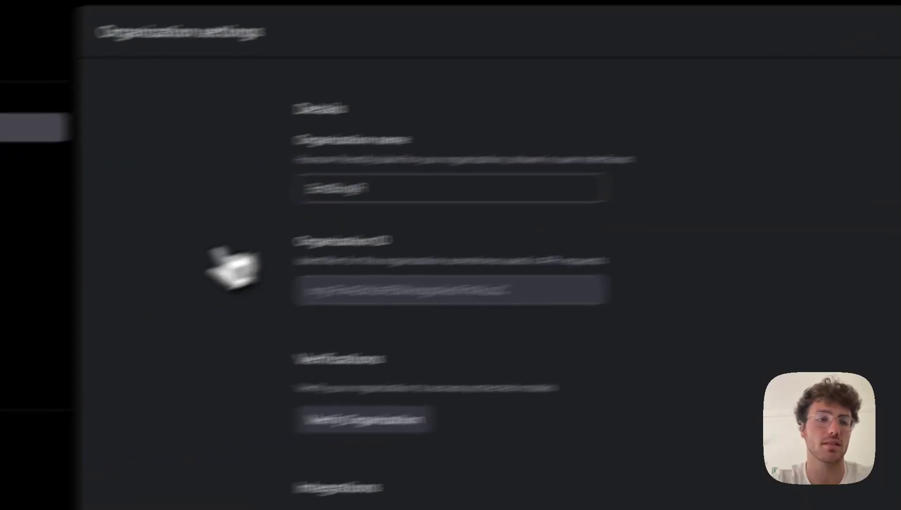
pyautogui.click(66, 278)
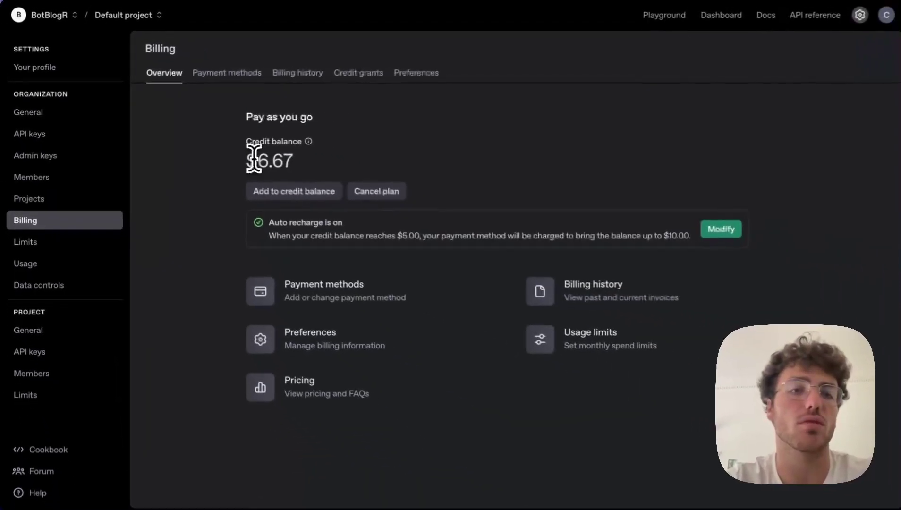
pyautogui.moveTo(254, 160); pyautogui.dragTo(297, 163)
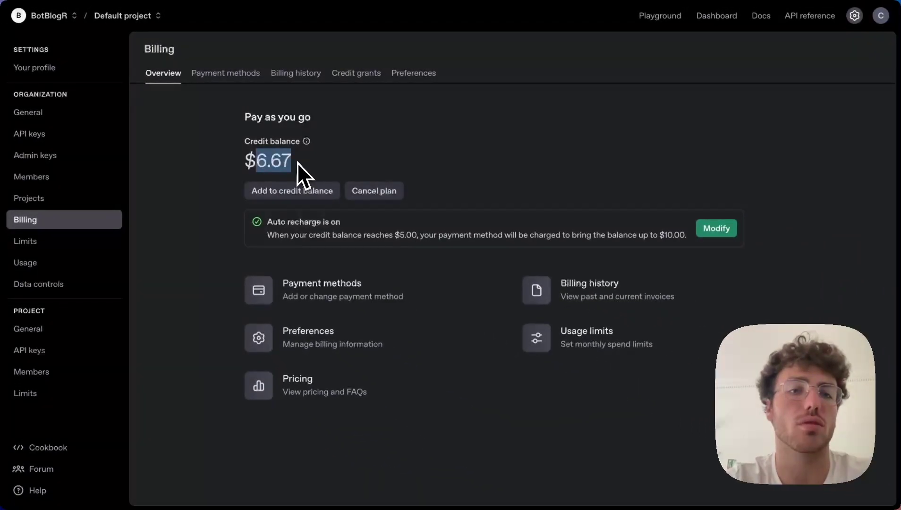
# - Start adding $10 to the credit balance with the saved payment method, and cancel the top-up
pyautogui.click(272, 194)
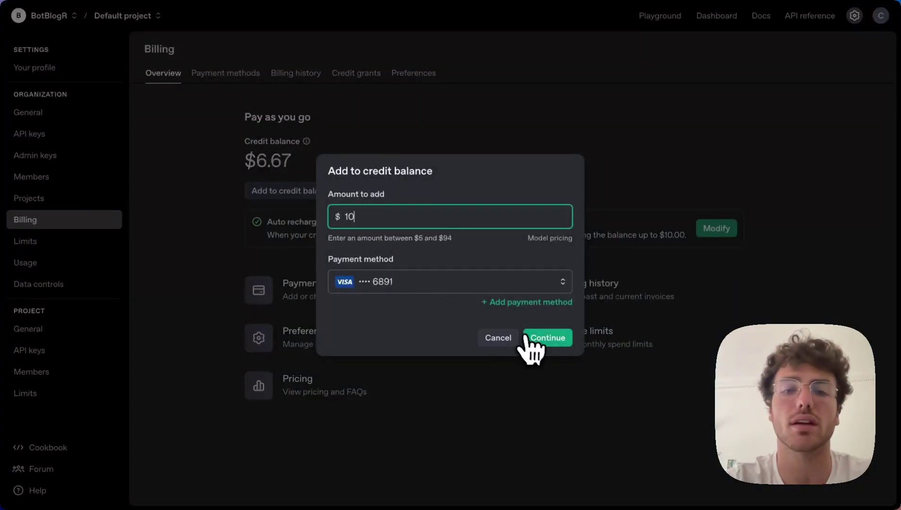
pyautogui.click(498, 339)
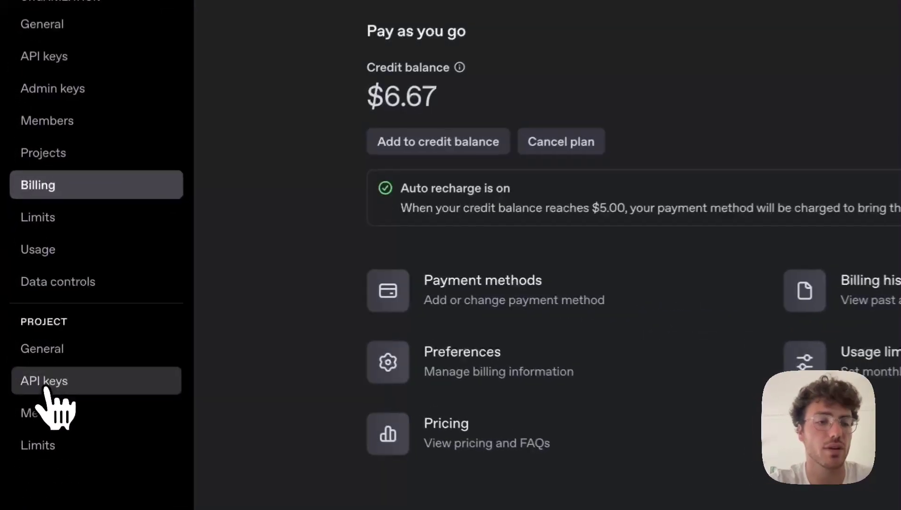
# - Create a secret API key named BotBlogR in the Default project with All permissions, and copy the key
pyautogui.click(46, 387)
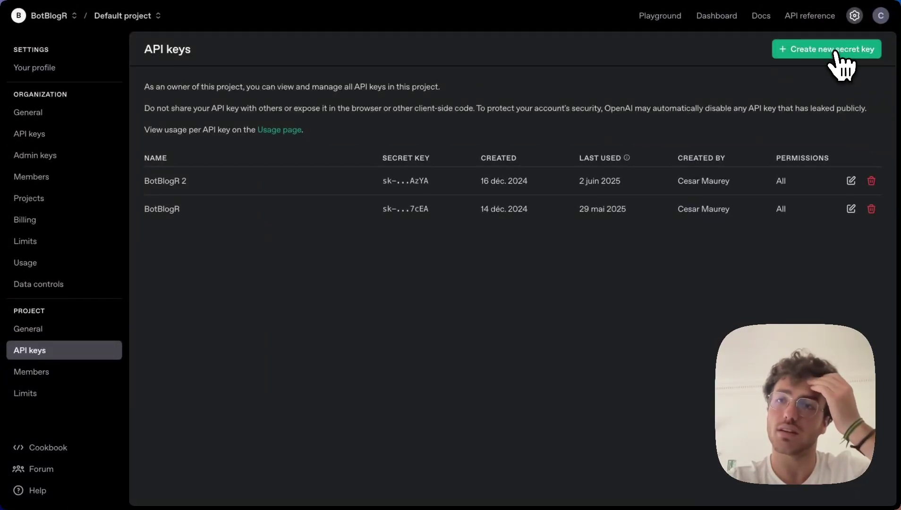
pyautogui.click(834, 50)
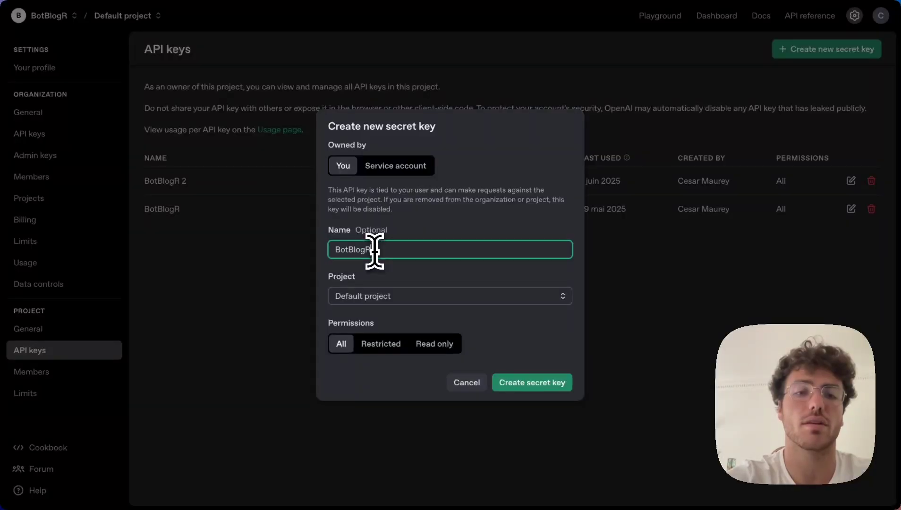
pyautogui.click(533, 383)
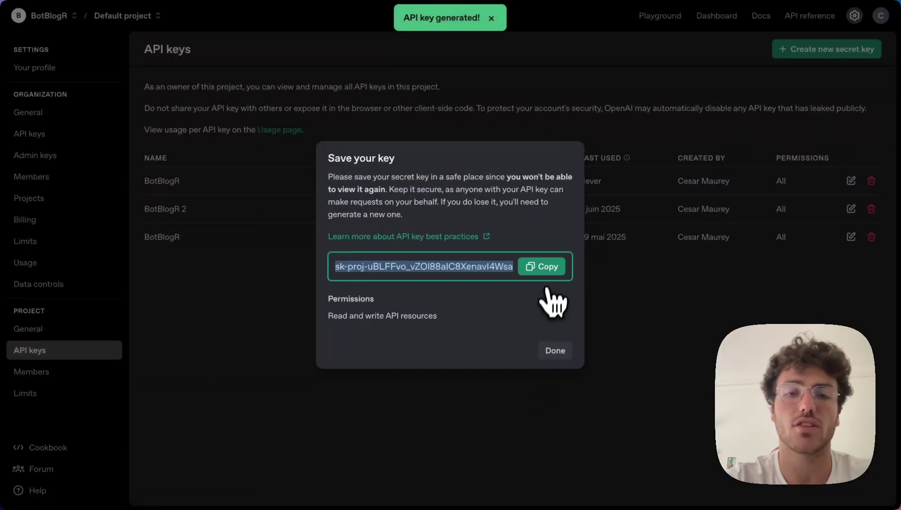
pyautogui.click(539, 270)
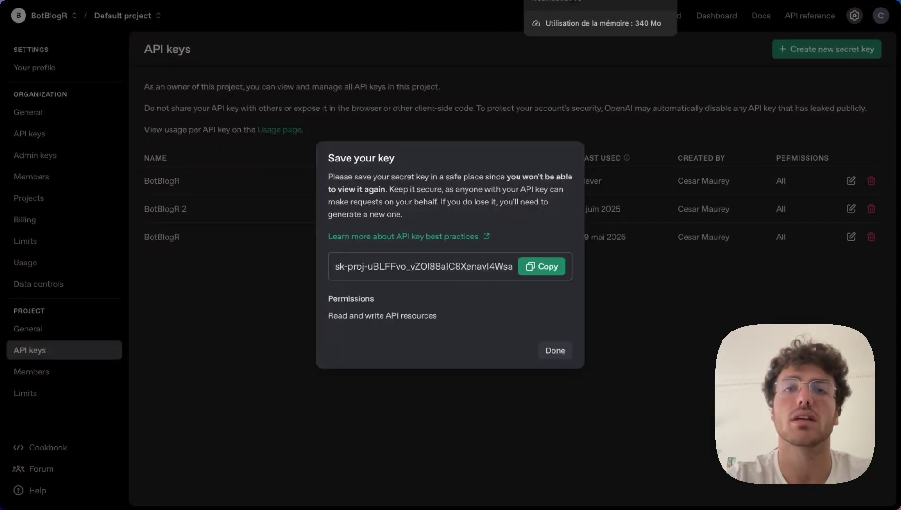
# - Switch to BotBlogR, paste the API key into the OpenAI integration in the account settings, connect it and dismiss the notification
pyautogui.click(573, 1)
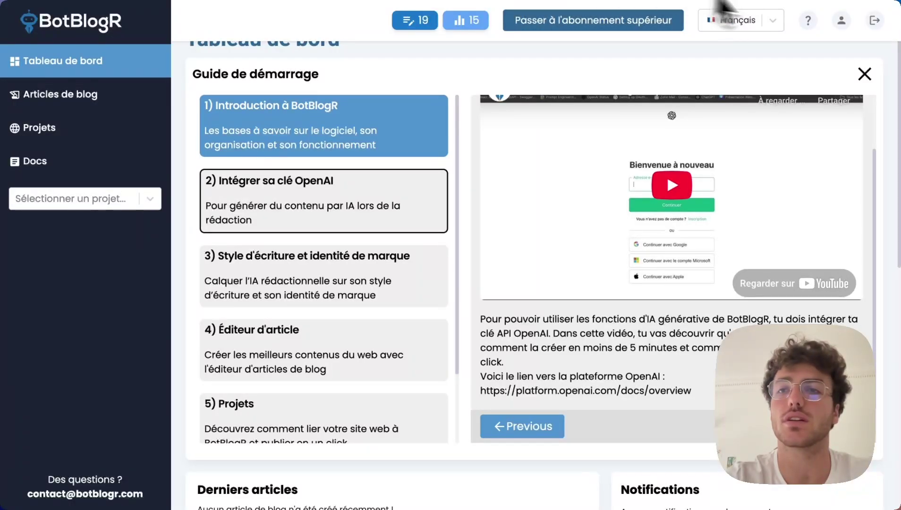
pyautogui.click(841, 20)
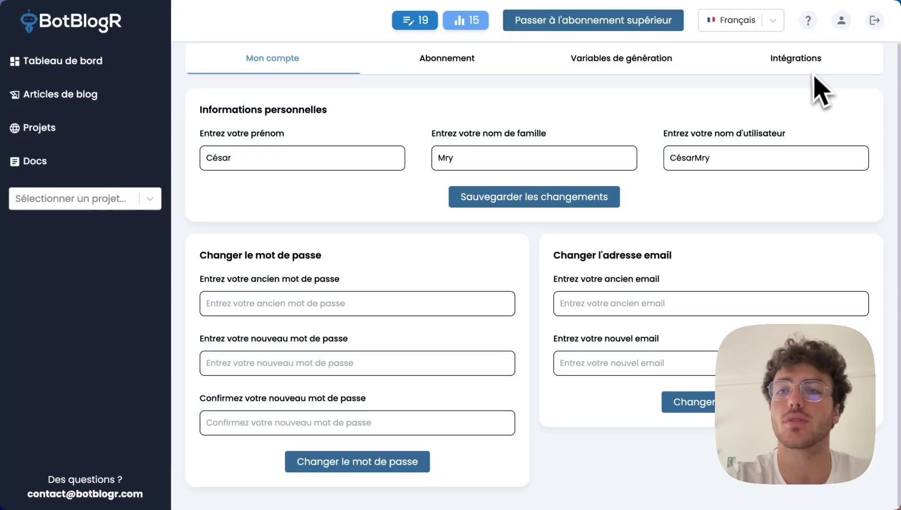
pyautogui.click(788, 113)
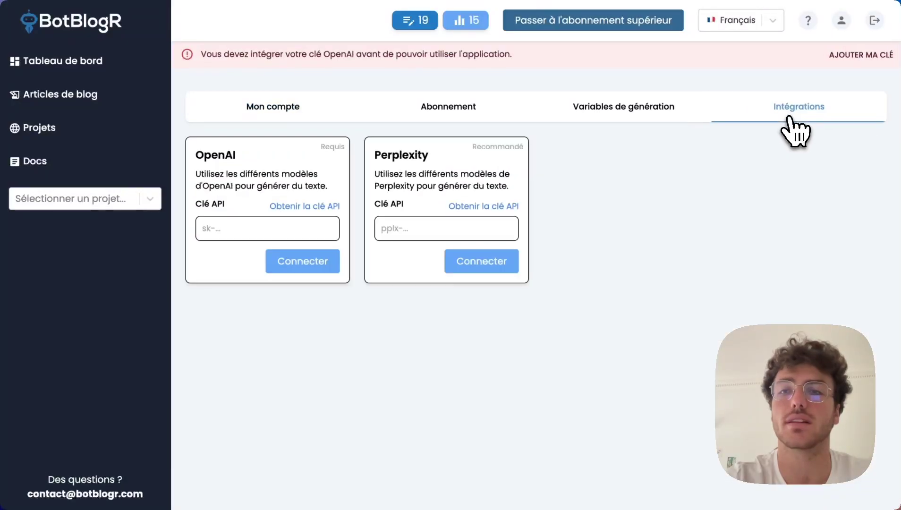
pyautogui.click(223, 229)
pyautogui.hotkey('ctrl', 'v')
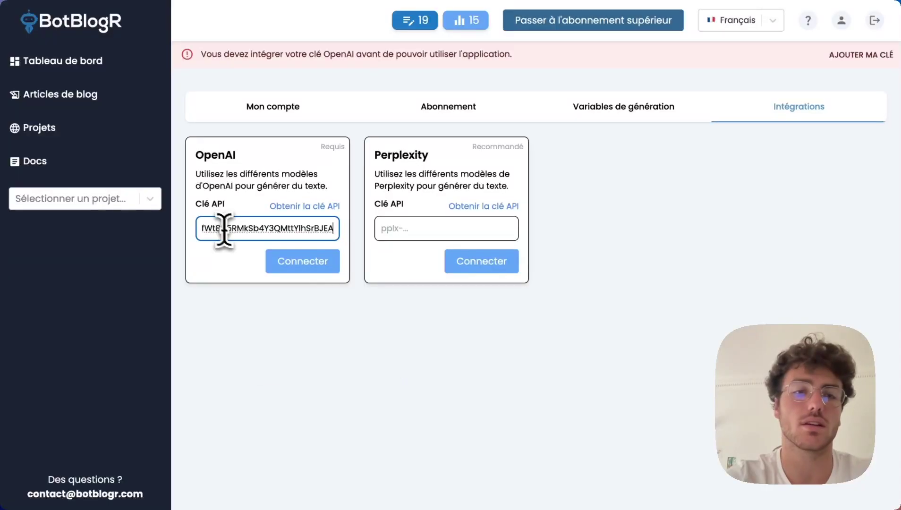
pyautogui.click(296, 269)
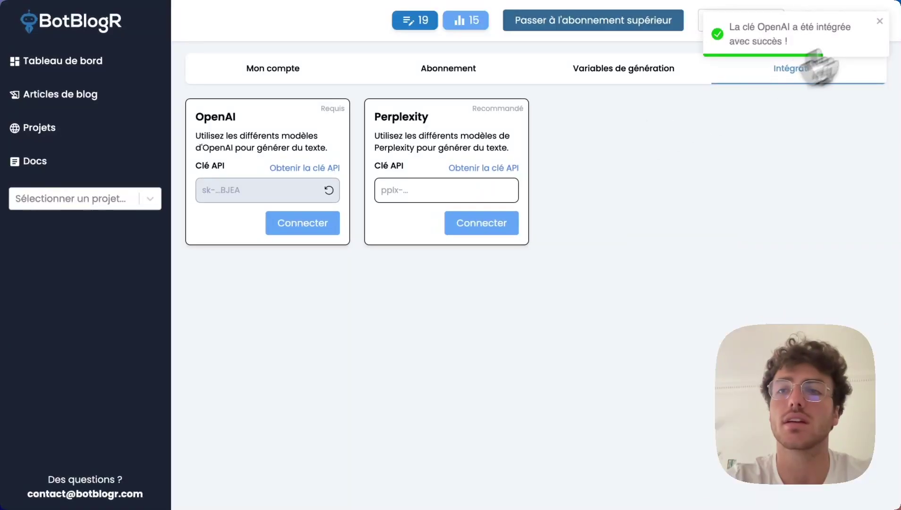
pyautogui.click(879, 21)
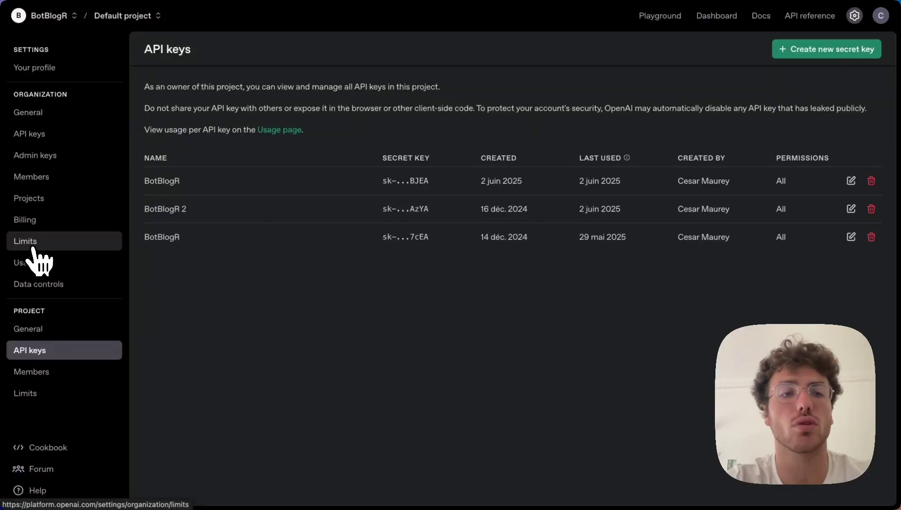
# - In the OpenAI Platform, open the organization's limits and examine the token limit for the gpt-4o model
pyautogui.click(30, 243)
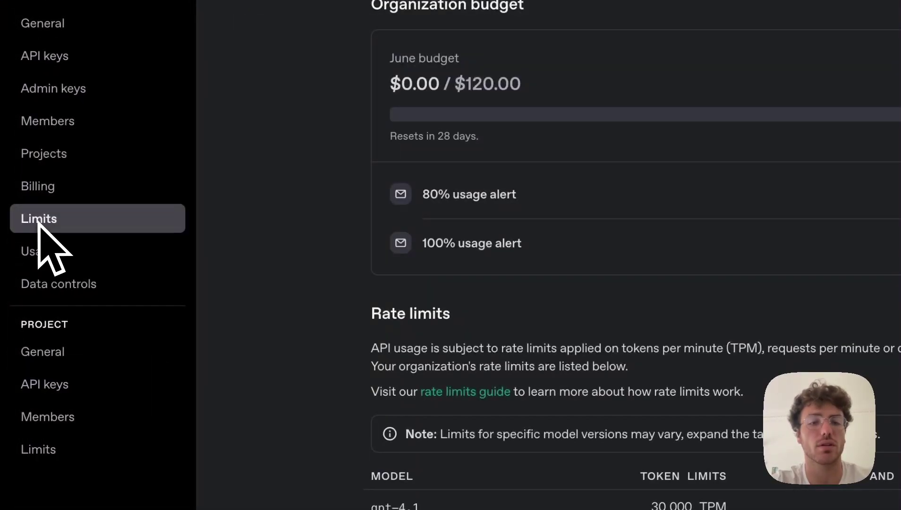
pyautogui.scroll(-7, 416, 306)
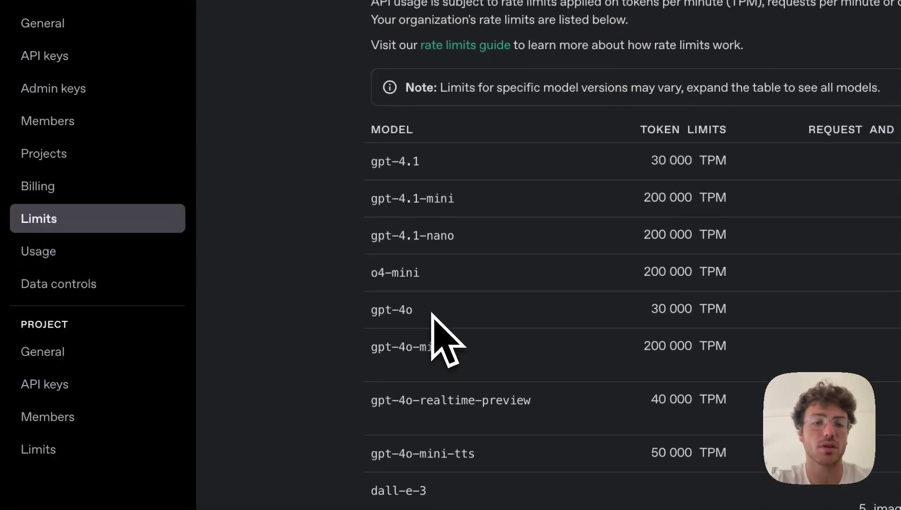
pyautogui.moveTo(373, 312); pyautogui.dragTo(446, 314)
pyautogui.click(399, 312)
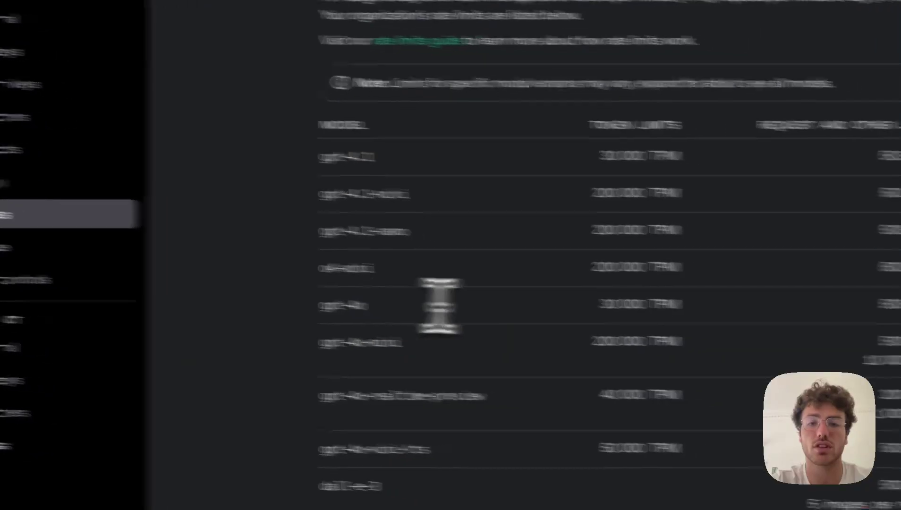